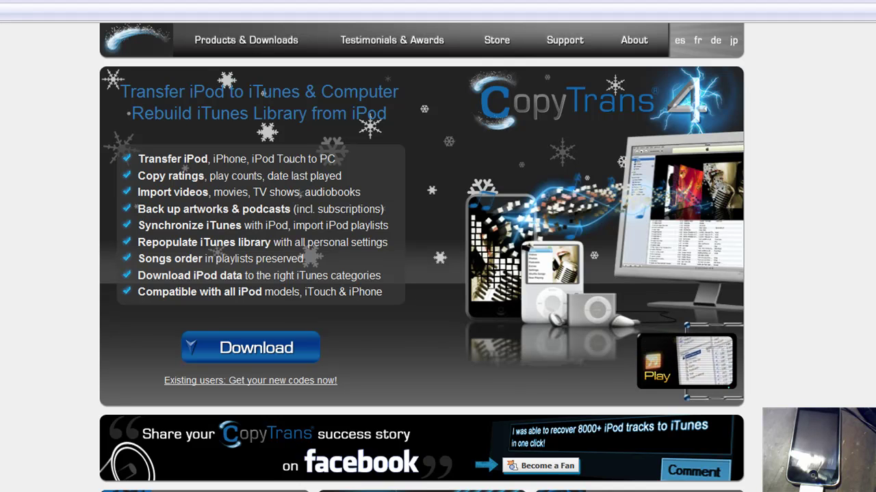
Step: Download the CopyTrans Suite installer in Firefox and save it to disk
{"action": "left_click", "coordinate": [250, 350]}
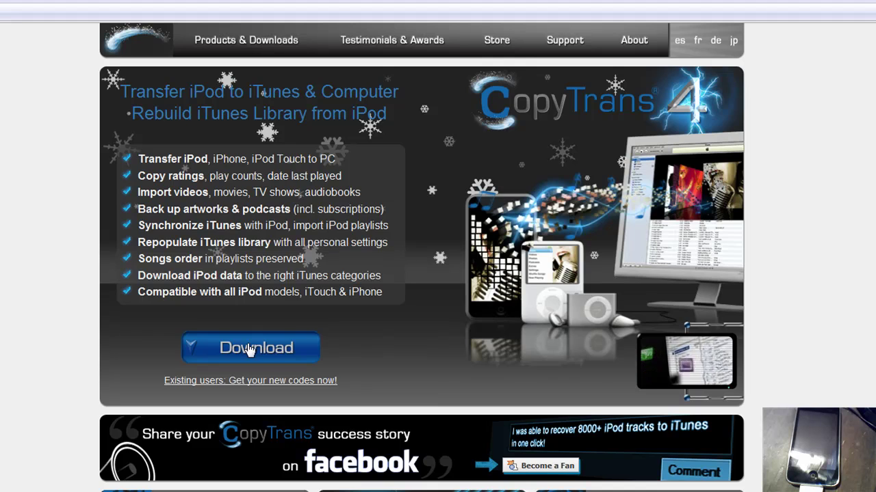
{"action": "left_click", "coordinate": [580, 319]}
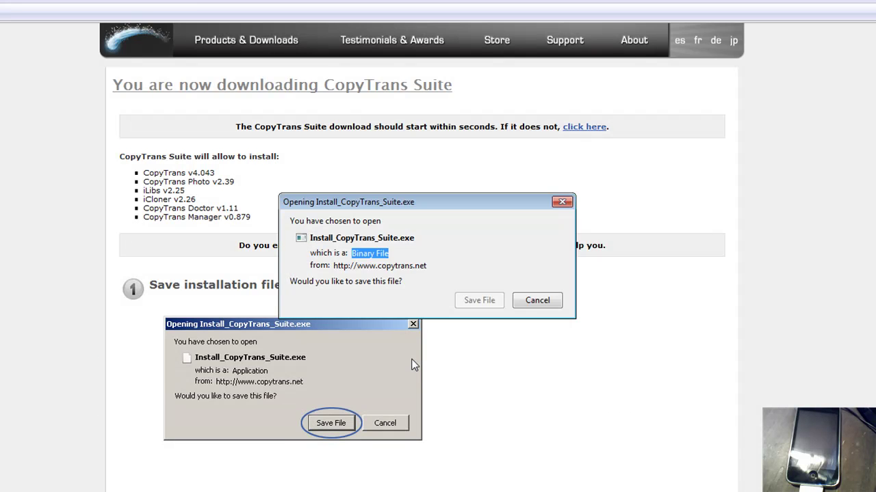
{"action": "left_click", "coordinate": [477, 300]}
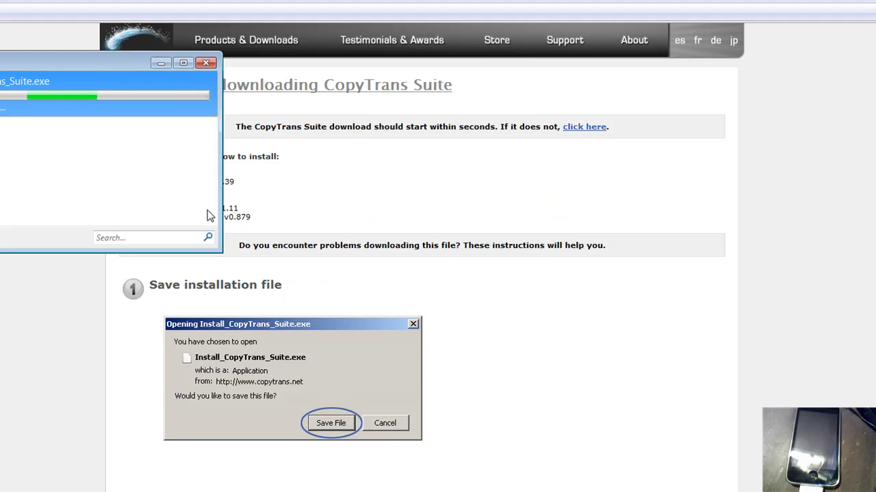
Step: Run the downloaded installer, accept the license agreement and install CopyTrans Suite
{"action": "right_click", "coordinate": [125, 98]}
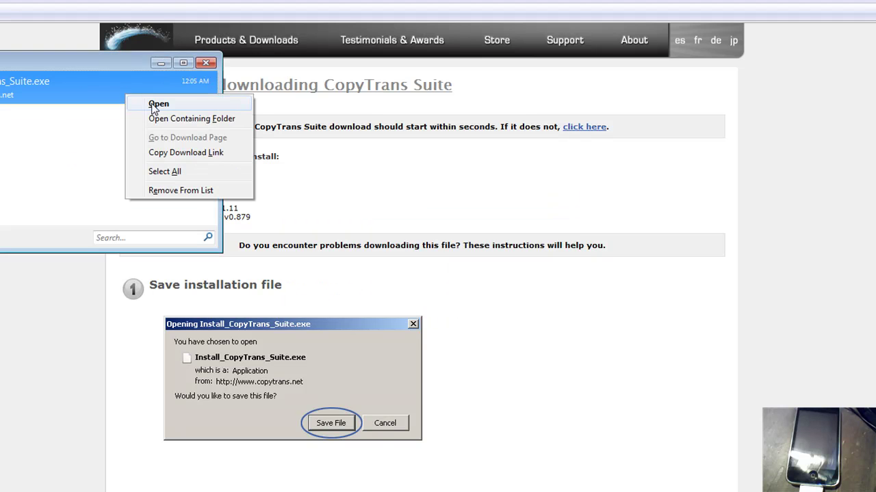
{"action": "left_click", "coordinate": [157, 104]}
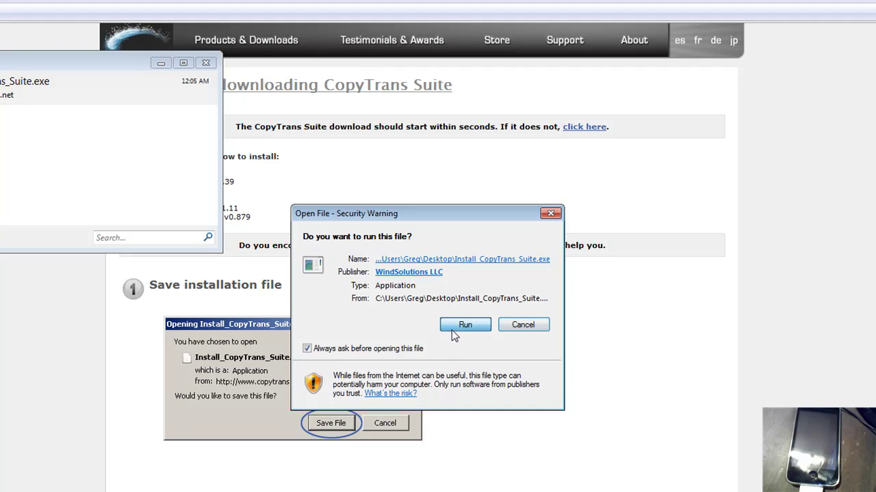
{"action": "left_click", "coordinate": [453, 327]}
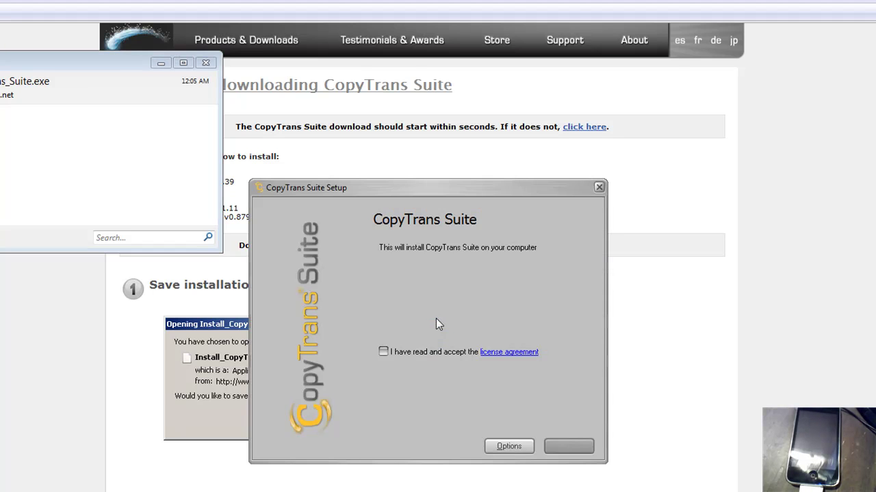
{"action": "left_click", "coordinate": [446, 352]}
{"action": "left_click", "coordinate": [563, 448]}
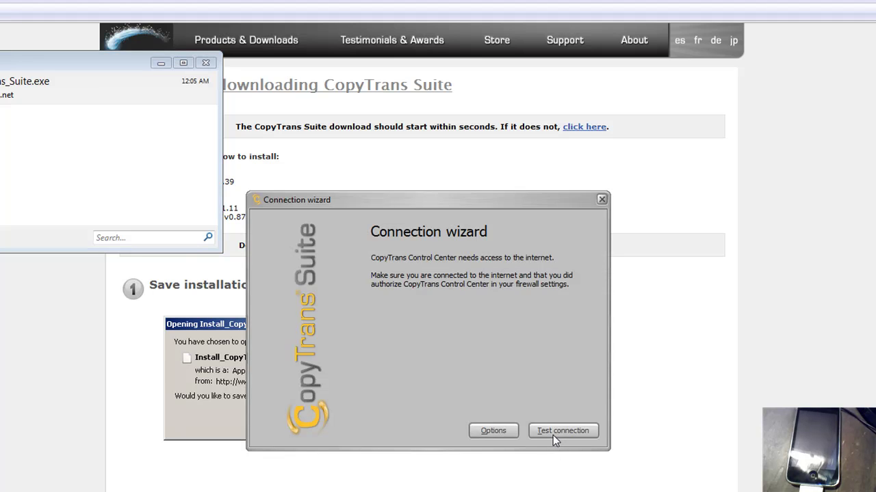
Step: Pass the internet connection test after acknowledging the firewall notice
{"action": "left_click", "coordinate": [552, 435]}
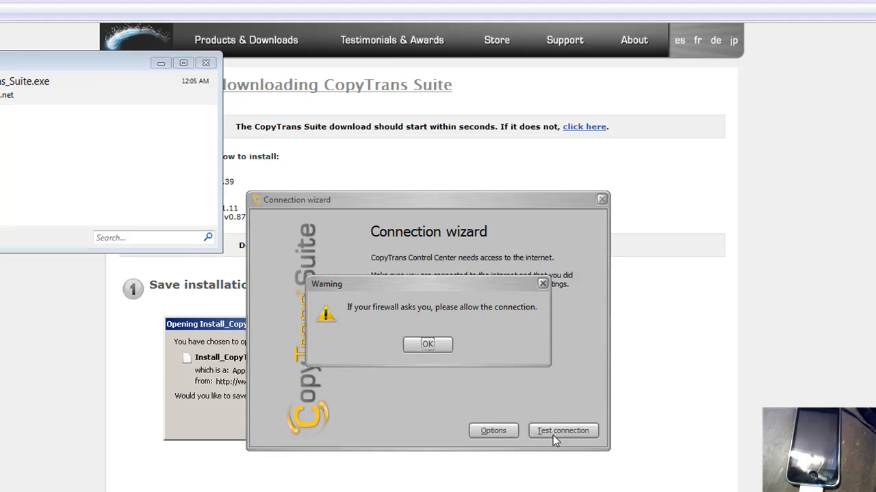
{"action": "left_click", "coordinate": [438, 347]}
{"action": "left_click", "coordinate": [433, 345]}
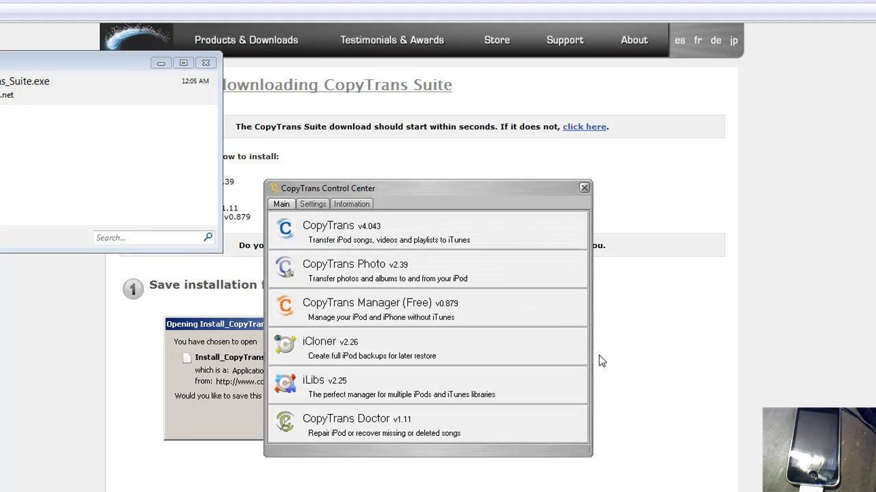
Step: Launch CopyTrans from the Control Center Main tab and close Firefox's downloads list
{"action": "left_click", "coordinate": [440, 237]}
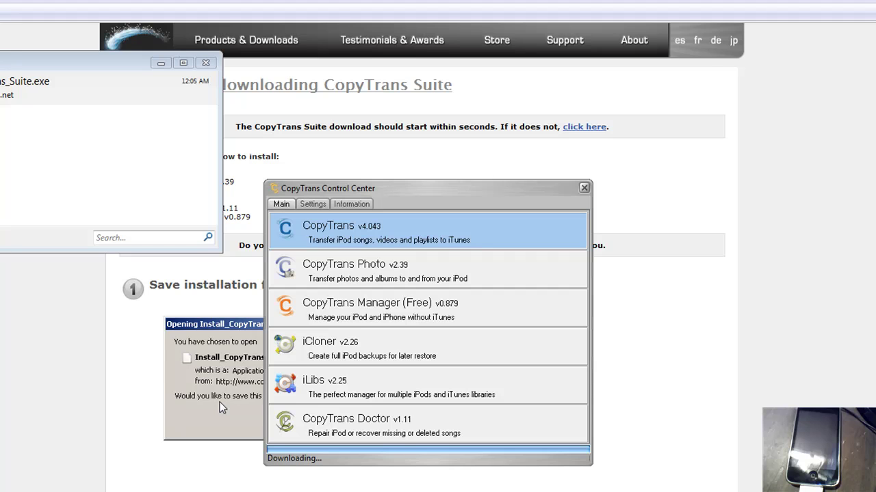
{"action": "left_click", "coordinate": [205, 64]}
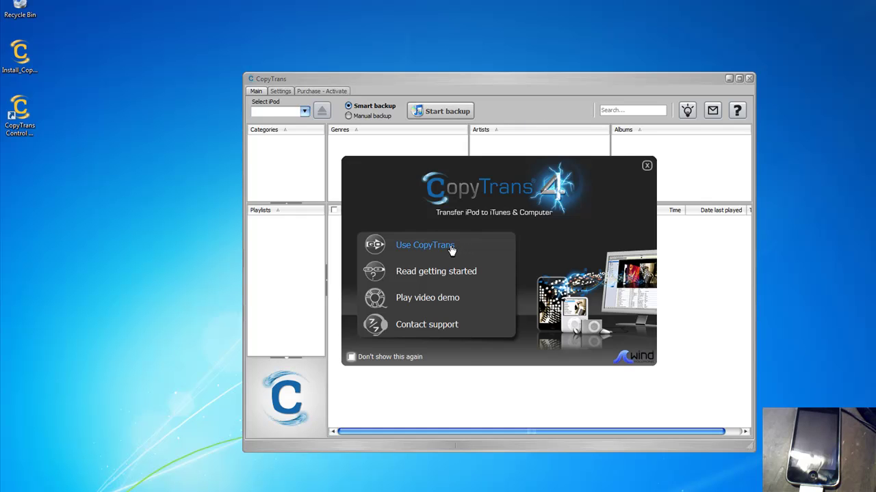
Step: Dismiss the welcome splash so CopyTrans loads the iPhone's 923 tracks
{"action": "left_click", "coordinate": [446, 250]}
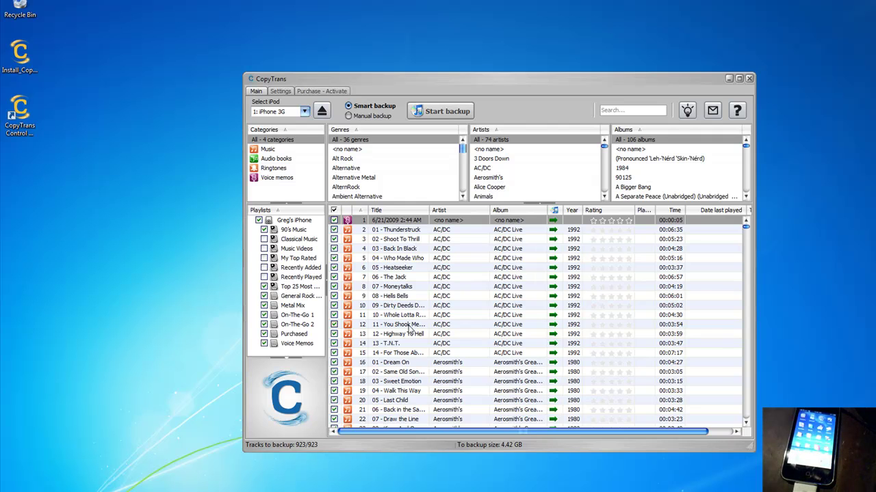
{"action": "key", "text": "Tab"}
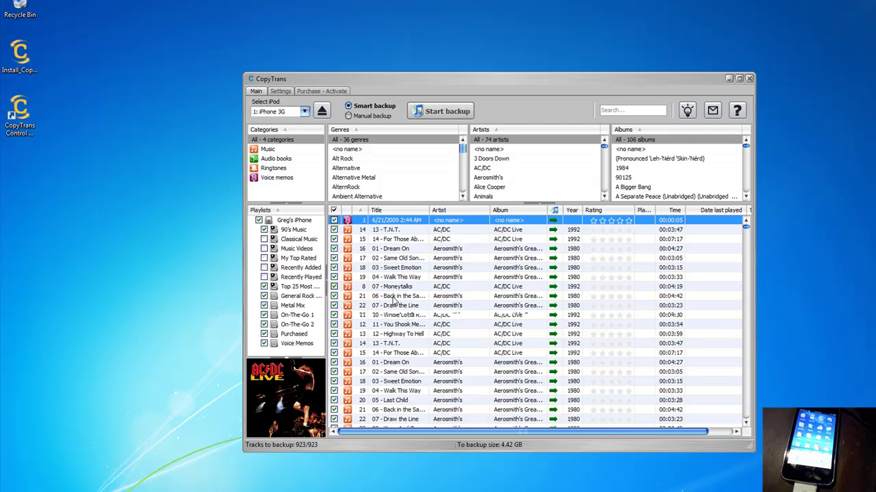
{"action": "scroll", "coordinate": [413, 264], "scroll_direction": "down", "scroll_amount": 14}
{"action": "scroll", "coordinate": [437, 262], "scroll_direction": "down", "scroll_amount": 5}
{"action": "scroll", "coordinate": [479, 259], "scroll_direction": "down", "scroll_amount": 8}
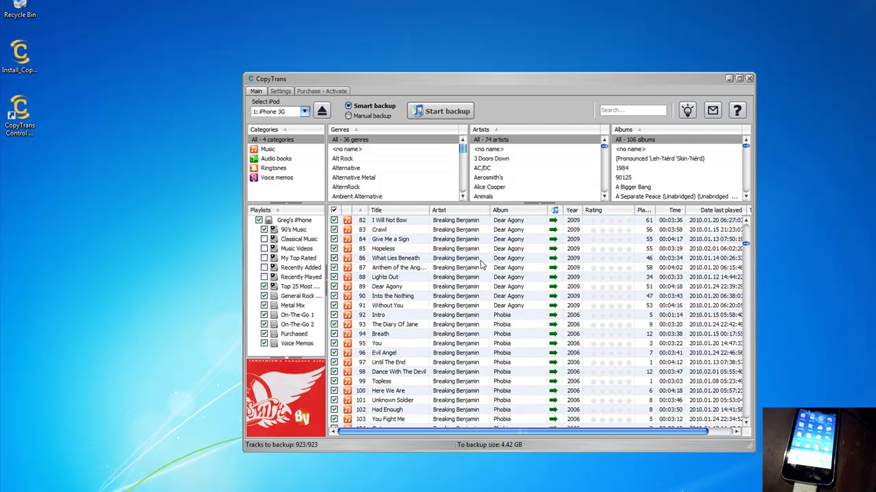
{"action": "scroll", "coordinate": [520, 254], "scroll_direction": "down", "scroll_amount": 7}
{"action": "scroll", "coordinate": [531, 253], "scroll_direction": "up", "scroll_amount": 6}
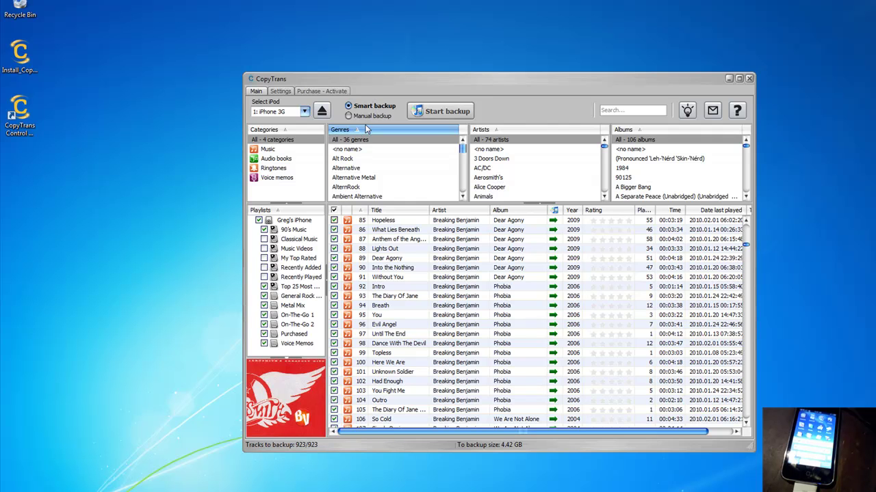
Step: Switch to manual backup mode and start a Backup to Folder of the iPhone library
{"action": "left_click", "coordinate": [370, 117]}
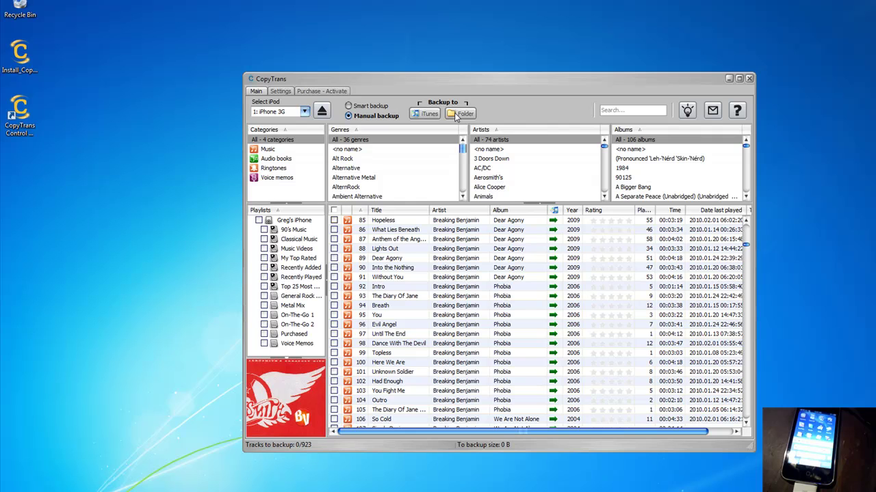
{"action": "left_click", "coordinate": [456, 115]}
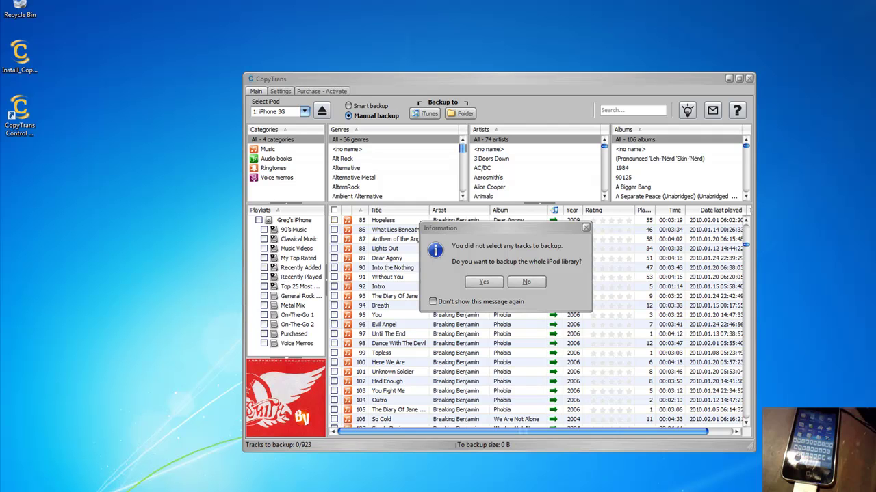
{"action": "key", "text": "Escape"}
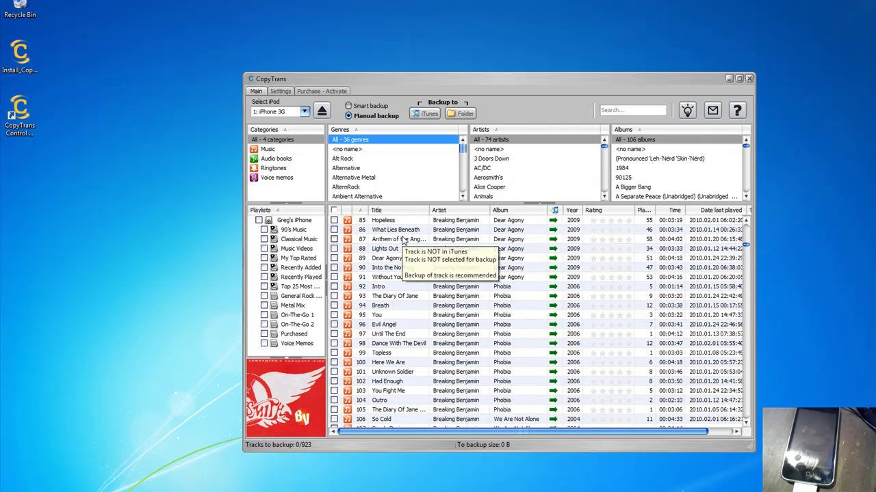
{"action": "mouse_move", "coordinate": [402, 239]}
{"action": "left_click", "coordinate": [459, 114]}
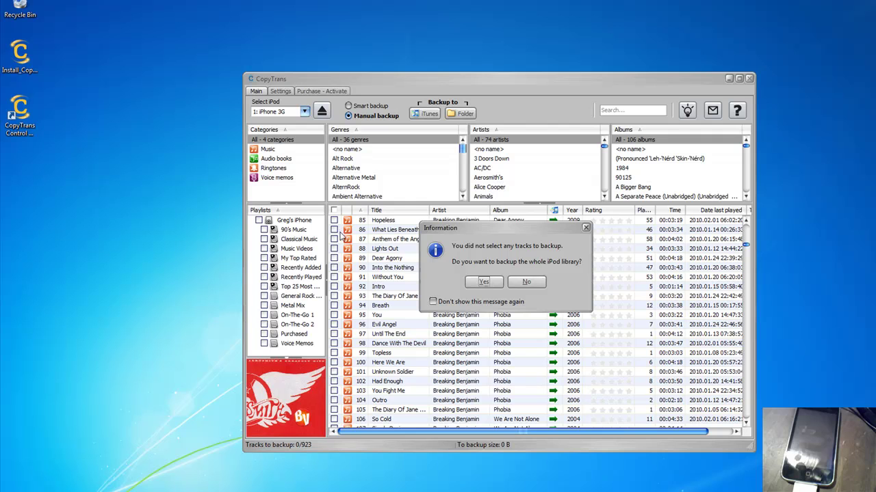
Step: Back up the whole library into a new Desktop folder 'CopyTrans Backup of my iPhone 3G'
{"action": "left_click", "coordinate": [490, 286]}
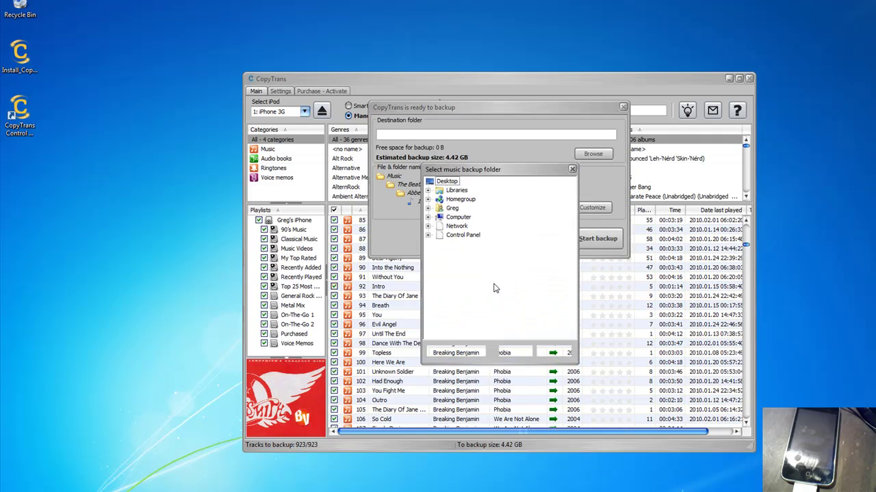
{"action": "double_click", "coordinate": [441, 182]}
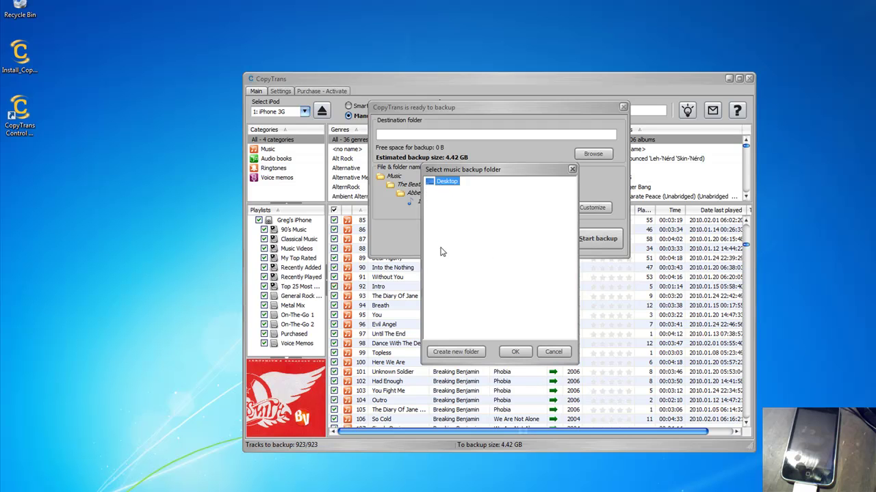
{"action": "left_click", "coordinate": [466, 353]}
{"action": "type", "text": "Copy"}
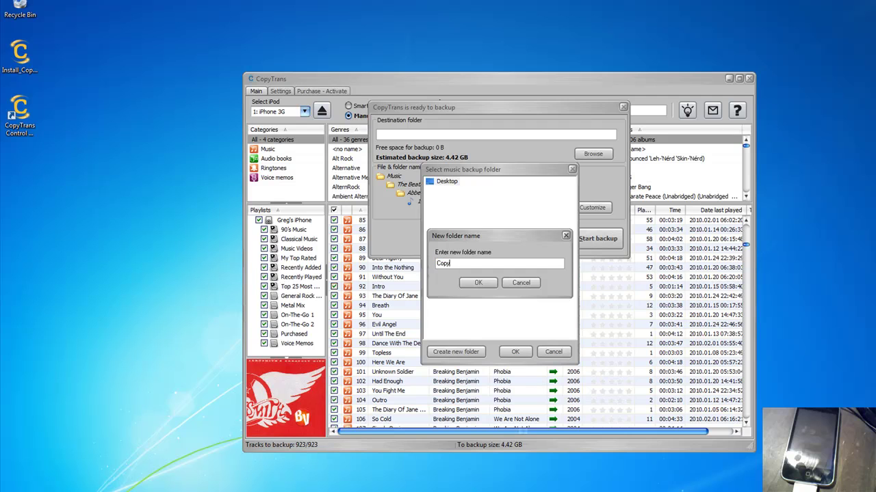
{"action": "type", "text": "Trans Ba"}
{"action": "type", "text": "ckup of"}
{"action": "type", "text": " my iP"}
{"action": "type", "text": "hone 3G"}
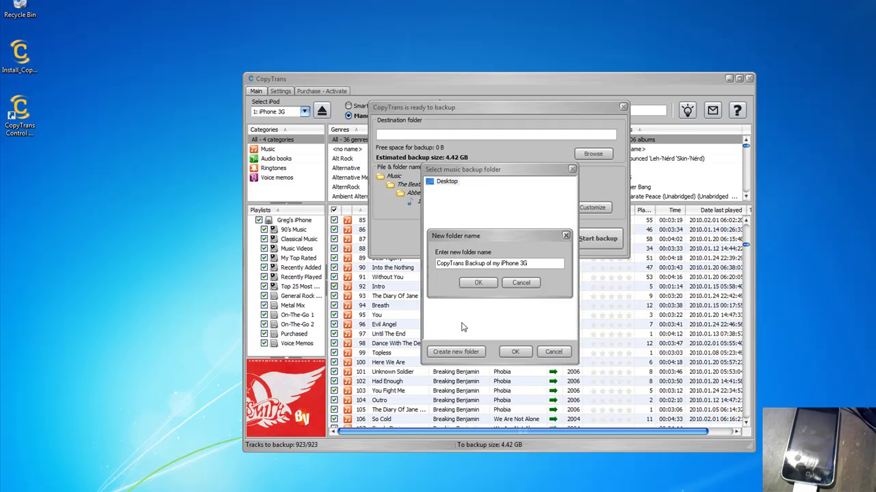
{"action": "left_click", "coordinate": [478, 282]}
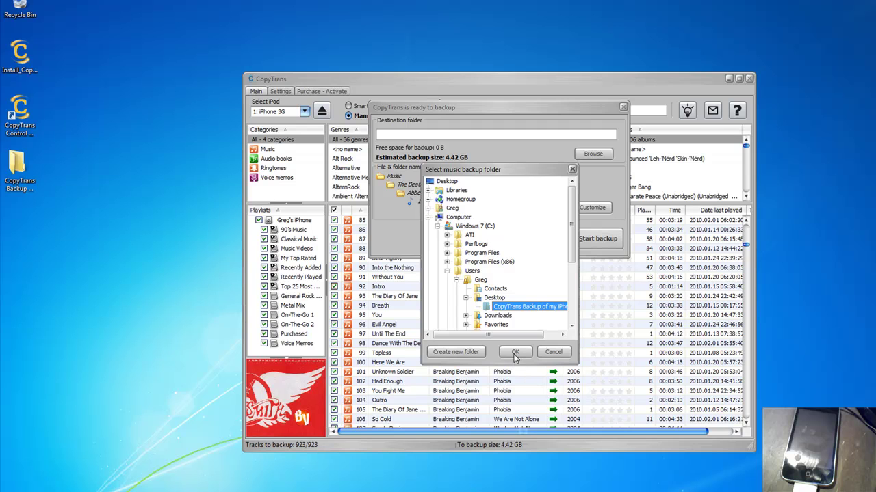
{"action": "left_click", "coordinate": [510, 353]}
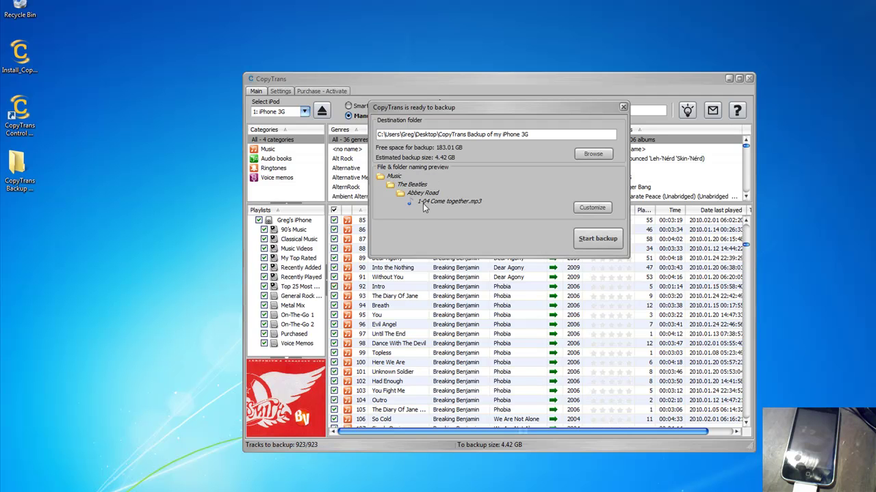
Step: Start the backup and let all 923 songs copy to the computer
{"action": "left_click", "coordinate": [606, 244]}
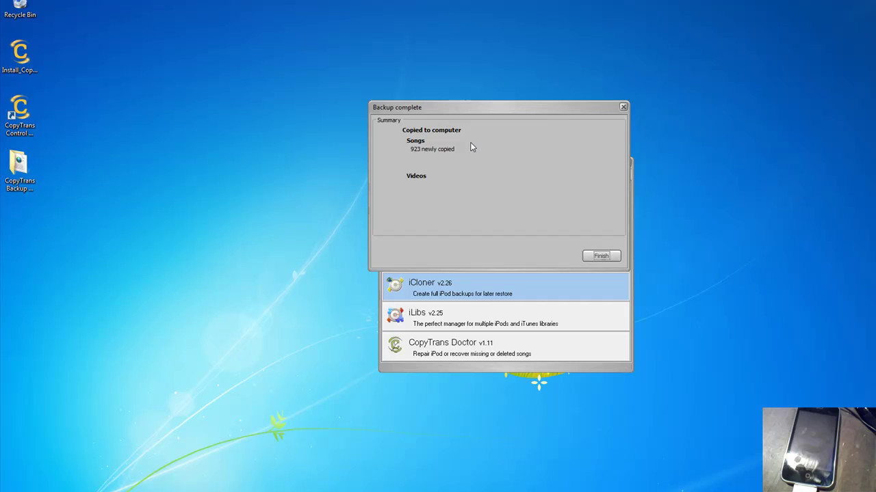
Step: Open the desktop backup folder and inspect its Ringtones and Music subfolders
{"action": "double_click", "coordinate": [18, 171]}
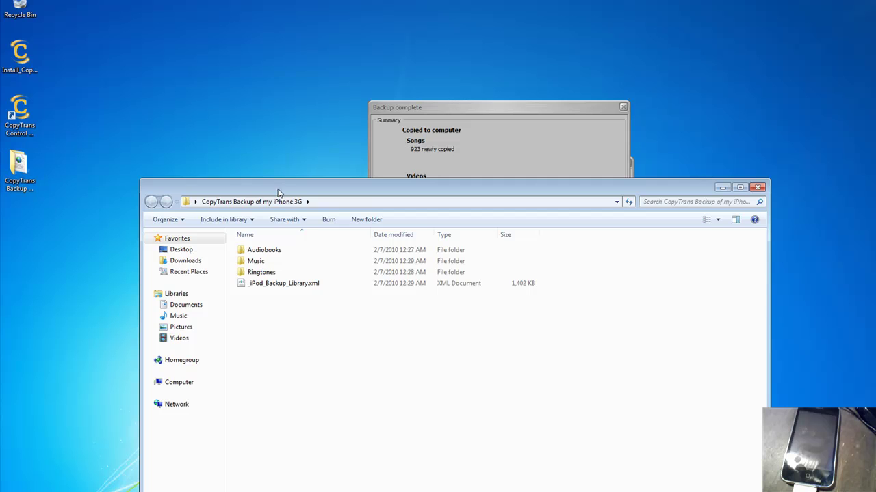
{"action": "left_click_drag", "start_coordinate": [313, 199], "coordinate": [335, 114]}
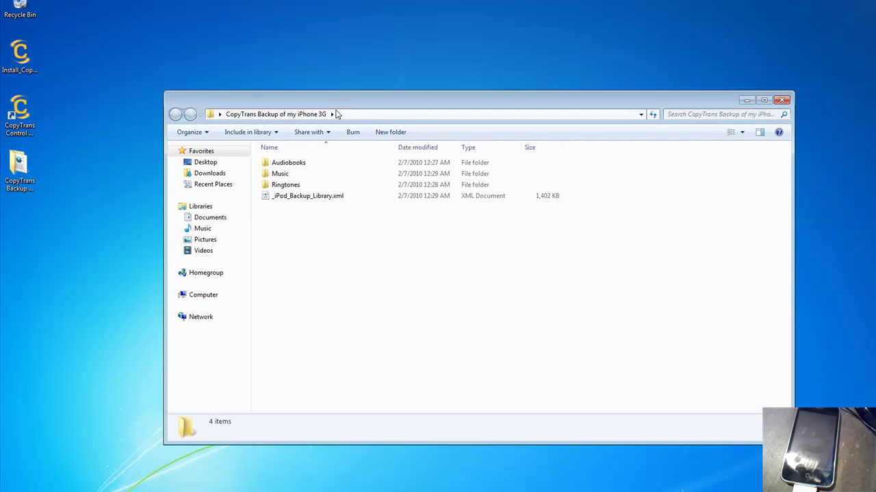
{"action": "double_click", "coordinate": [298, 184]}
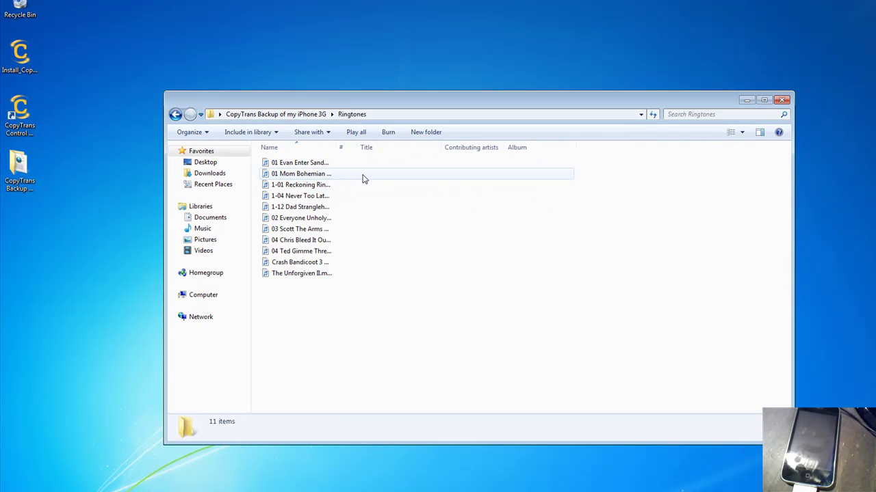
{"action": "key", "text": "BackSpace"}
{"action": "double_click", "coordinate": [283, 172]}
{"action": "scroll", "coordinate": [323, 267], "scroll_direction": "down", "scroll_amount": 5}
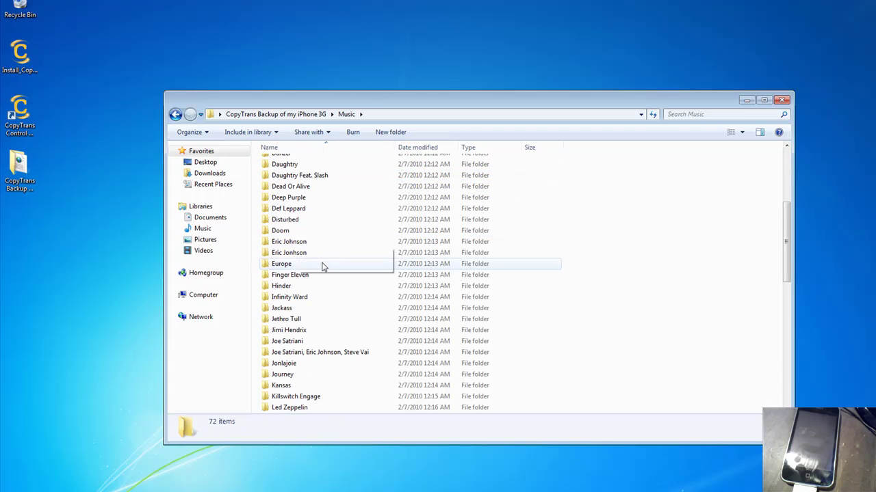
{"action": "scroll", "coordinate": [324, 267], "scroll_direction": "down", "scroll_amount": 8}
{"action": "scroll", "coordinate": [332, 294], "scroll_direction": "down", "scroll_amount": 3}
{"action": "key", "text": "BackSpace"}
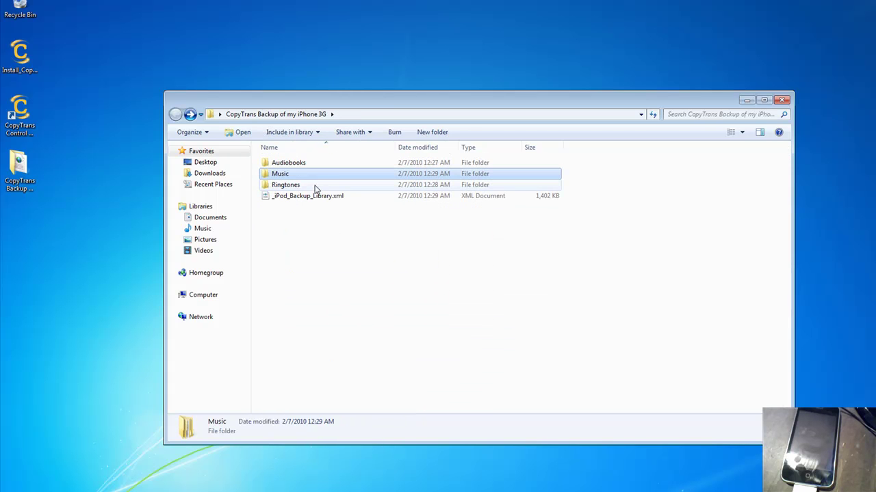
Step: Check the John Knowles audiobook in Audiobooks, then close the backup folder window
{"action": "double_click", "coordinate": [305, 164]}
{"action": "left_click", "coordinate": [305, 167]}
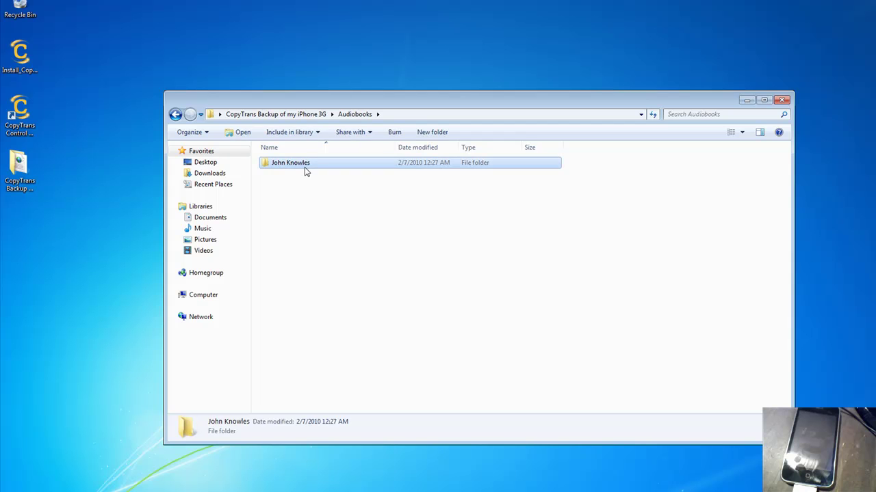
{"action": "double_click", "coordinate": [305, 170]}
{"action": "key", "text": "BackSpace"}
{"action": "key", "text": "BackSpace"}
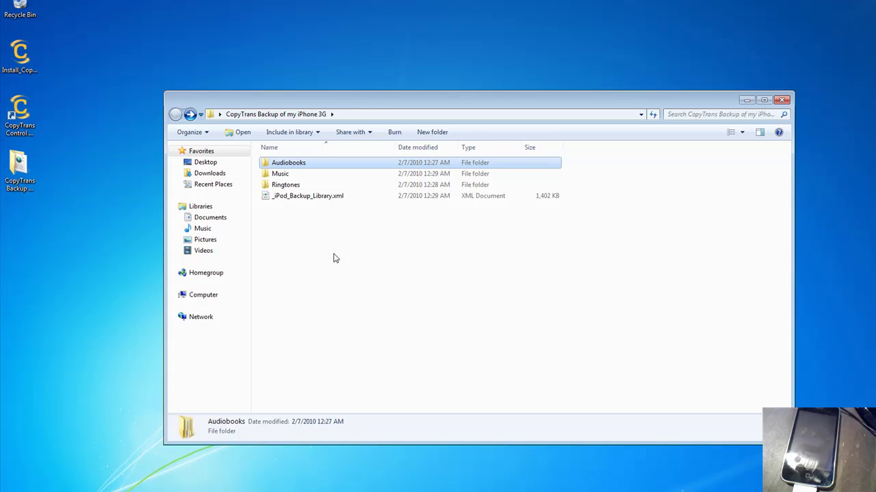
{"action": "left_click", "coordinate": [780, 100]}
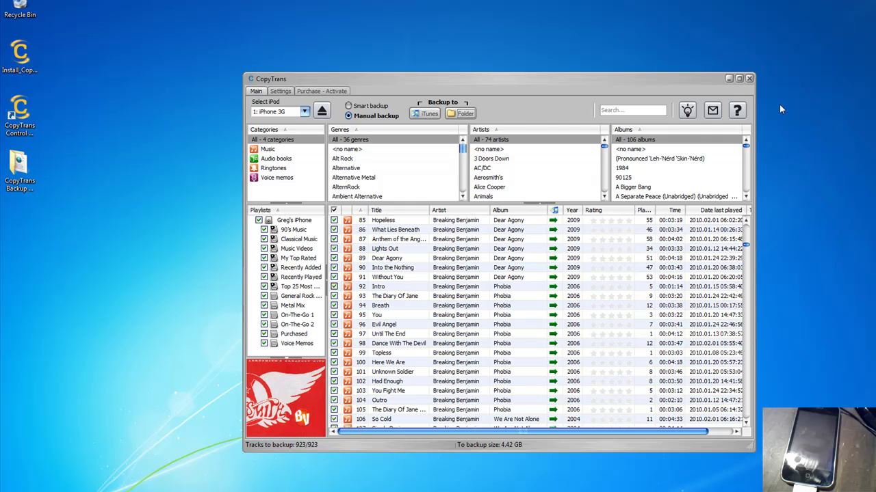
{"action": "left_click_drag", "start_coordinate": [490, 82], "coordinate": [396, 67]}
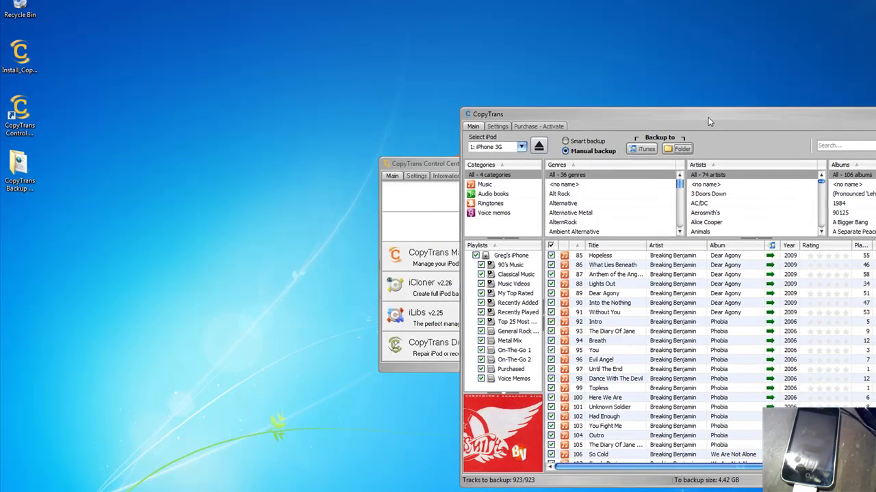